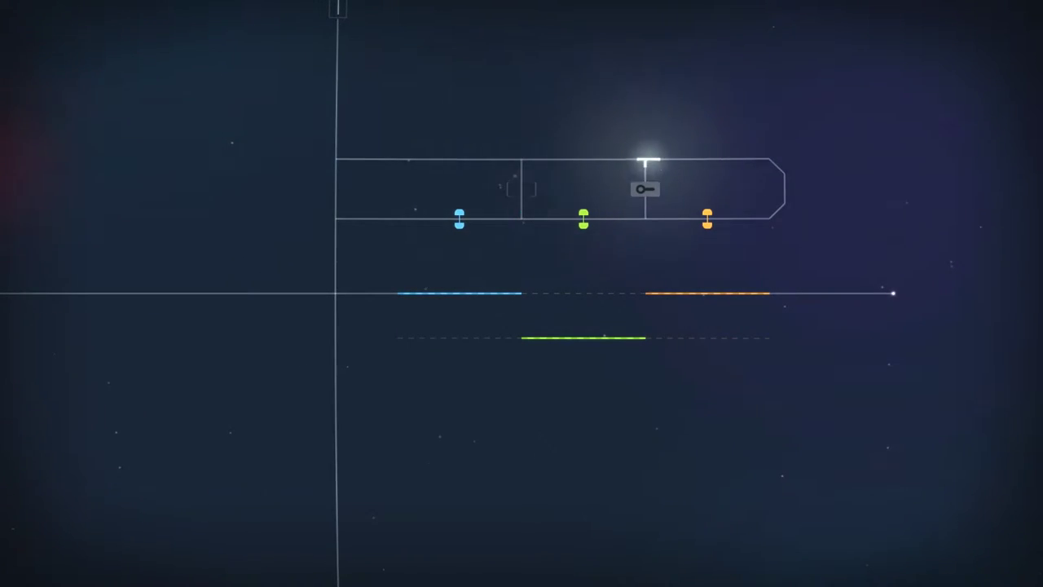
Step: Guide the light back and forth along the box's top edge
{"action": "key", "text": "Up"}
{"action": "key", "text": "Left"}
{"action": "key", "text": "Right"}
{"action": "key", "text": "Right"}
Step: Steer the light around the box's right end and down the divider to trigger the green node
{"action": "key", "text": "Down"}
{"action": "key", "text": "Left"}
{"action": "key", "text": "Right"}
{"action": "key", "text": "Left"}
{"action": "key", "text": "Down"}
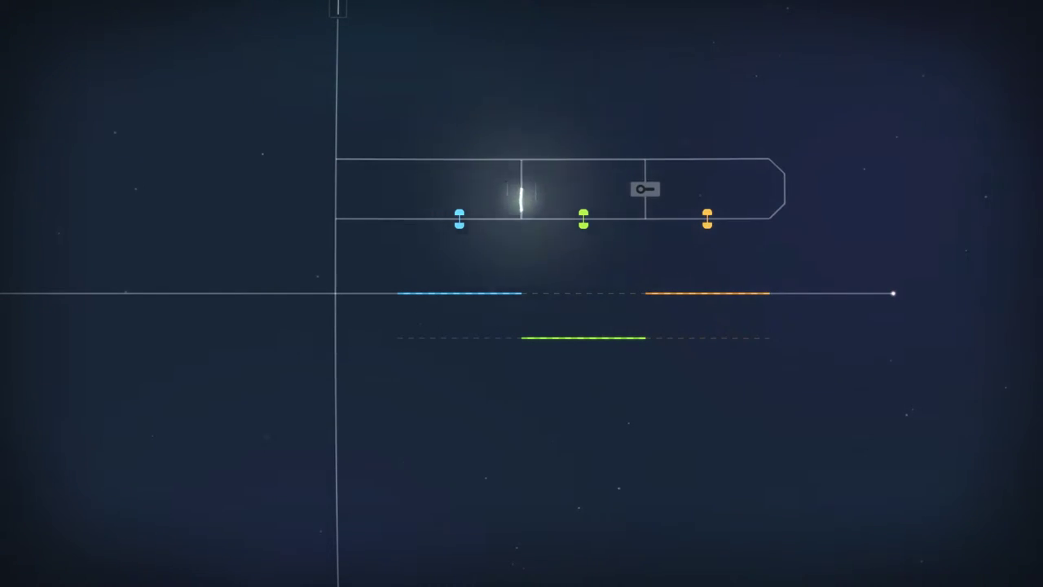
{"action": "key", "text": "Right"}
{"action": "key", "text": "Up"}
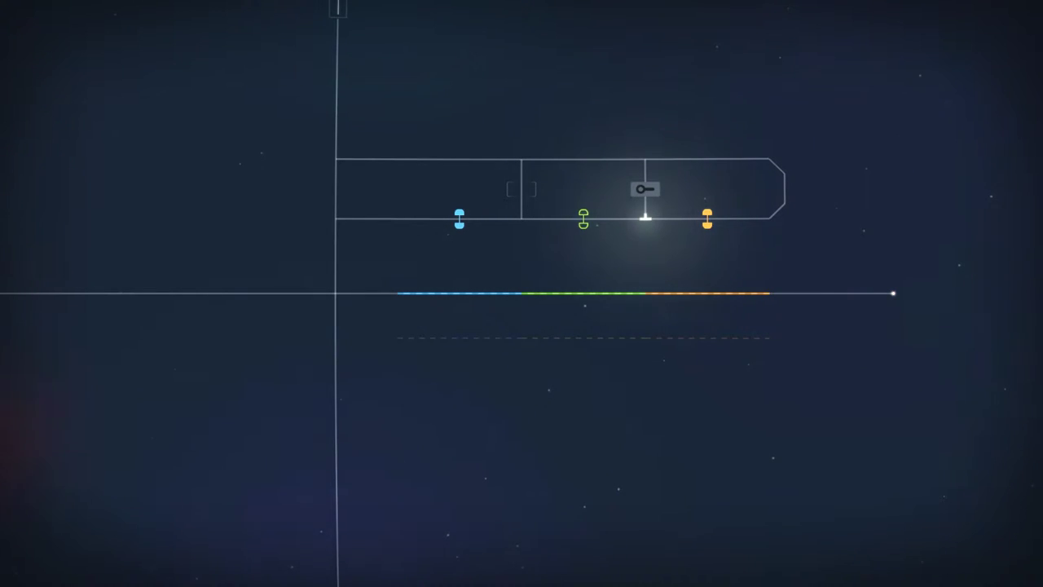
Step: Move the light along the bottom edge onto the orange node, then around to the top edge
{"action": "key", "text": "Right"}
{"action": "key", "text": "Left"}
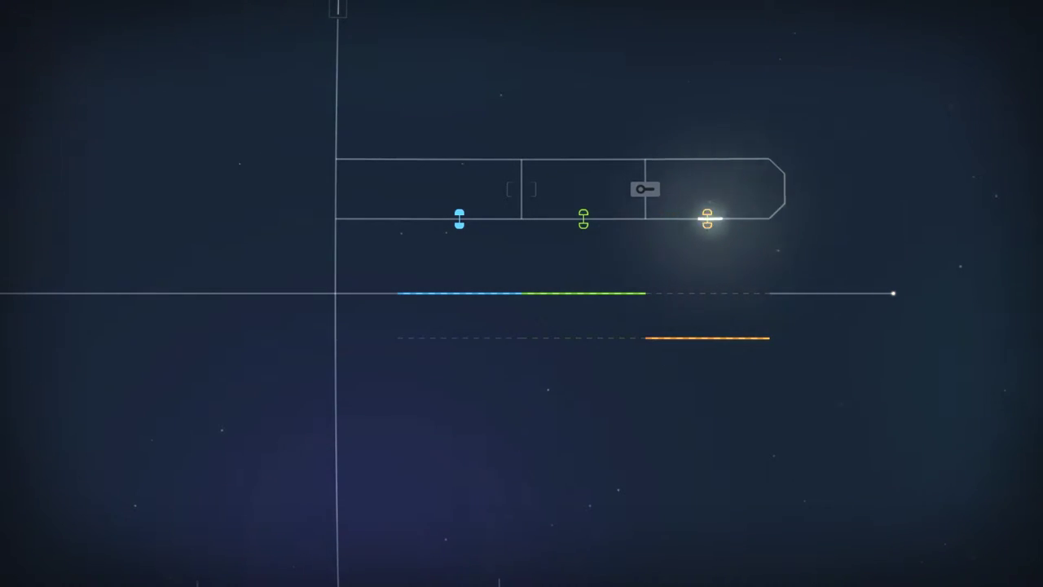
{"action": "key", "text": "Left"}
{"action": "key", "text": "Right"}
{"action": "key", "text": "Up"}
{"action": "key", "text": "Left"}
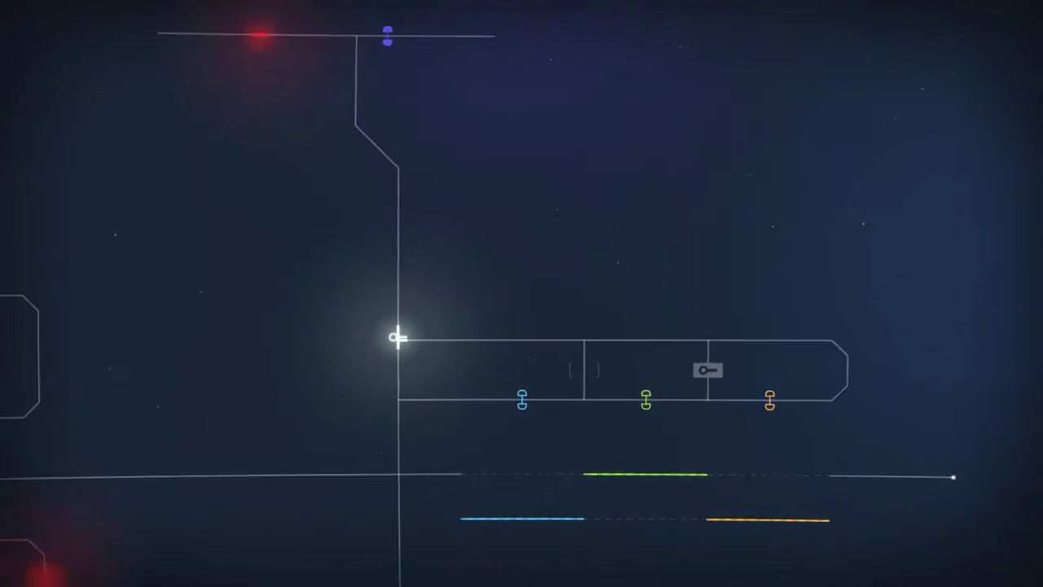
Step: Lead the light down the long vertical path and the middle divider to activate the blue node
{"action": "key", "text": "Right"}
{"action": "key", "text": "Down"}
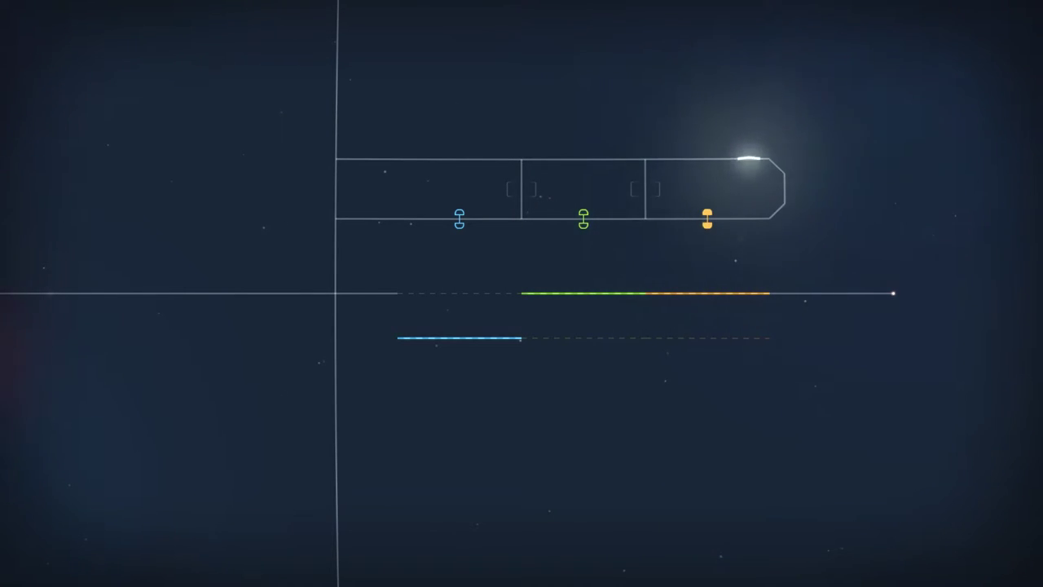
{"action": "key", "text": "Down"}
{"action": "key", "text": "Left"}
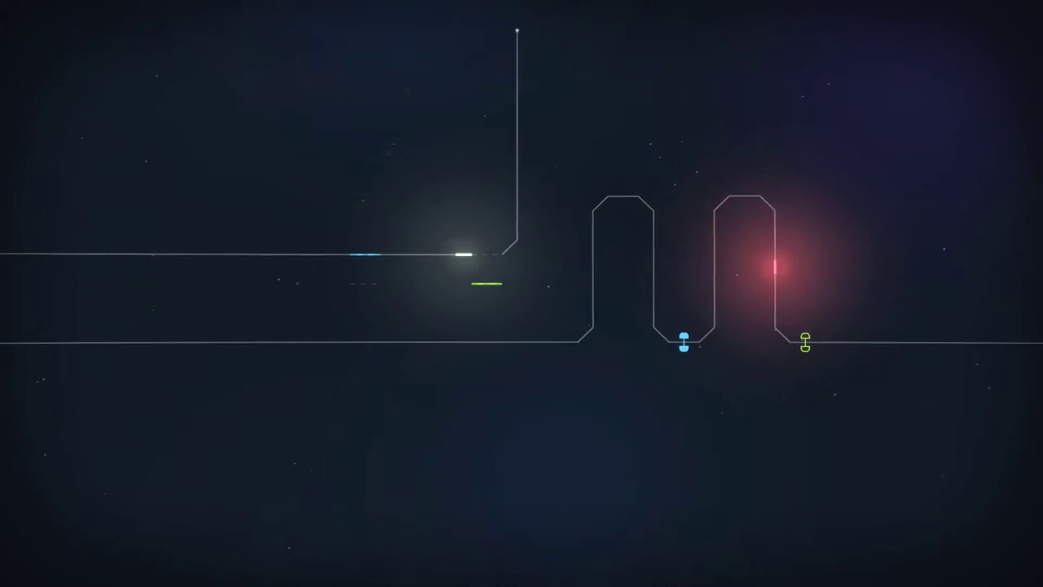
Step: Climb the vertical line, raise the green bridge onto the middle track, and return to the top track
{"action": "key", "text": "Right"}
{"action": "key", "text": "Up"}
{"action": "key", "text": "Up"}
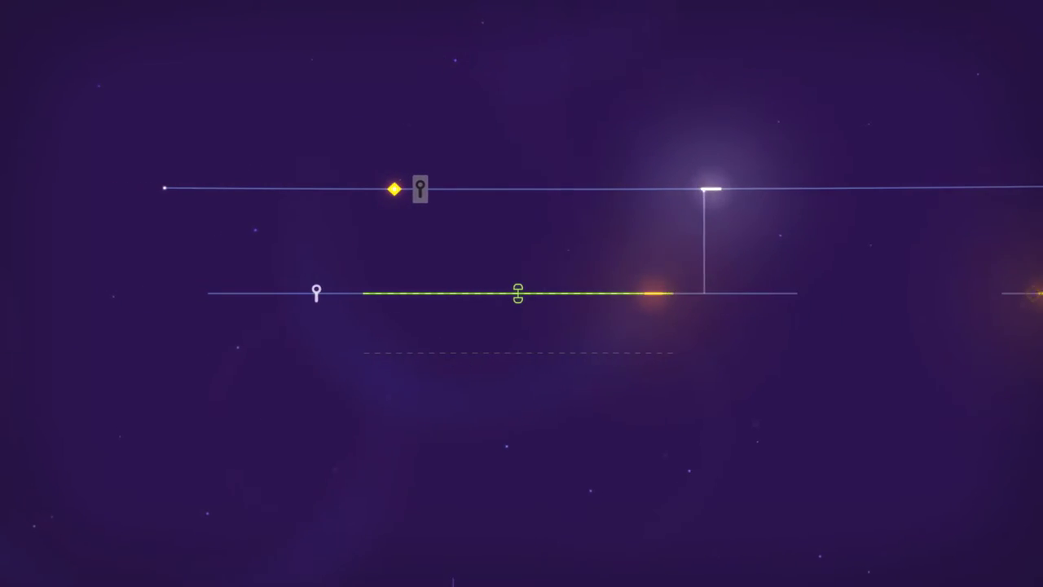
{"action": "key", "text": "Down"}
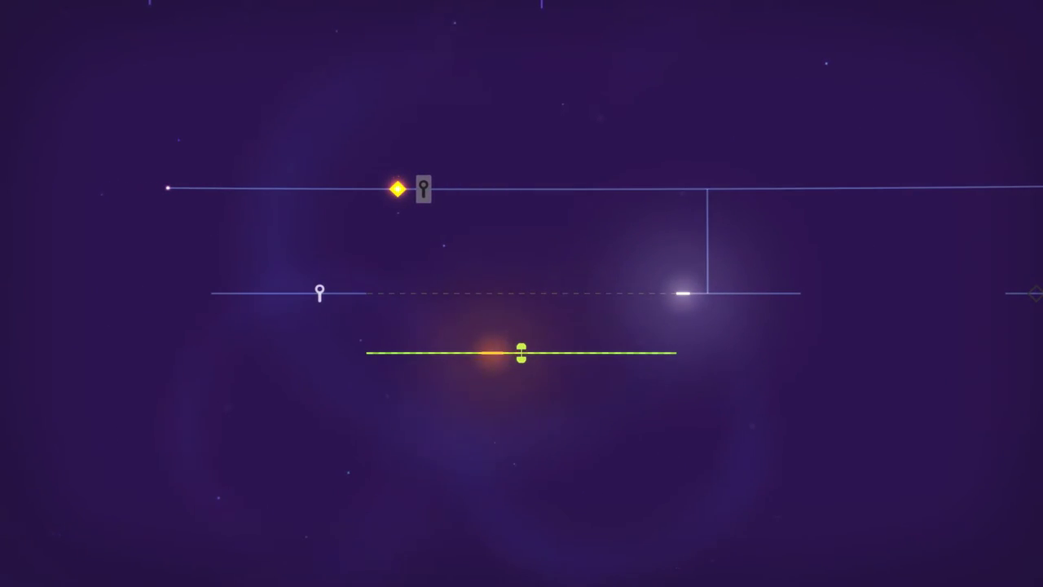
{"action": "key", "text": "Up"}
{"action": "key", "text": "Right"}
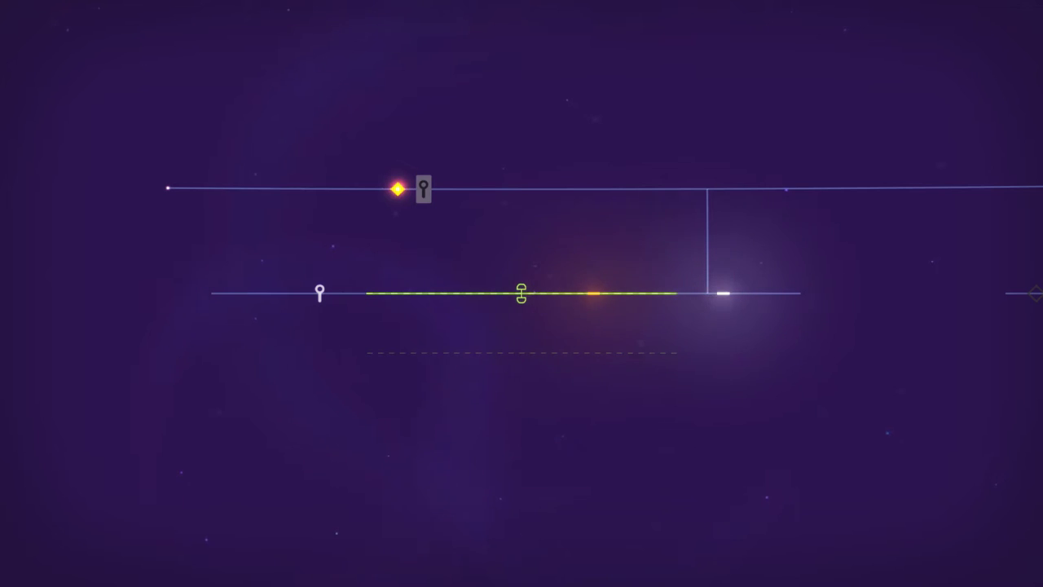
{"action": "key", "text": "Left"}
{"action": "key", "text": "Up"}
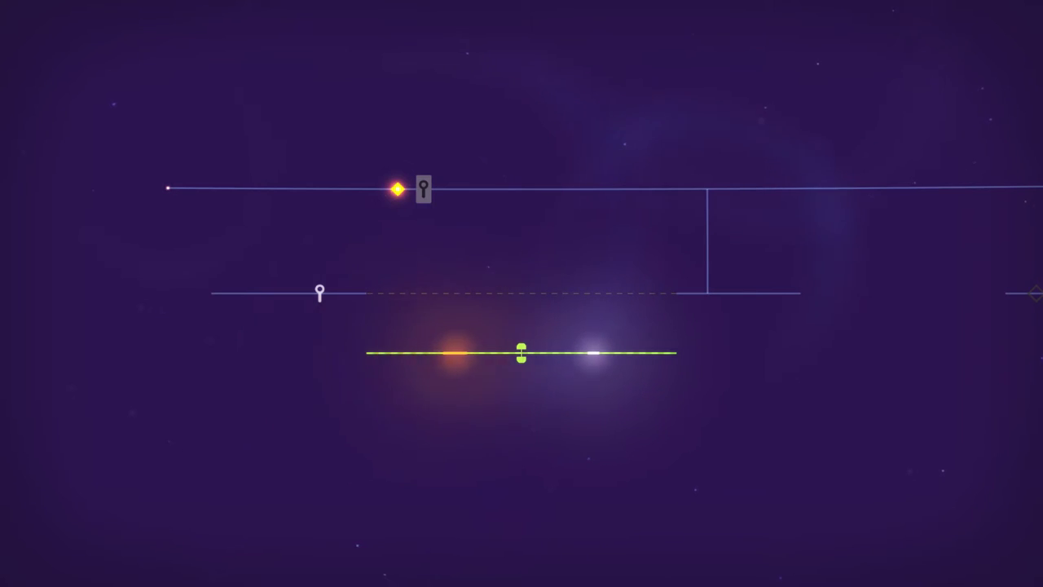
Step: Ride the green bridge, then retreat and slide left along it to reach the key
{"action": "key", "text": "Up"}
{"action": "key", "text": "Right"}
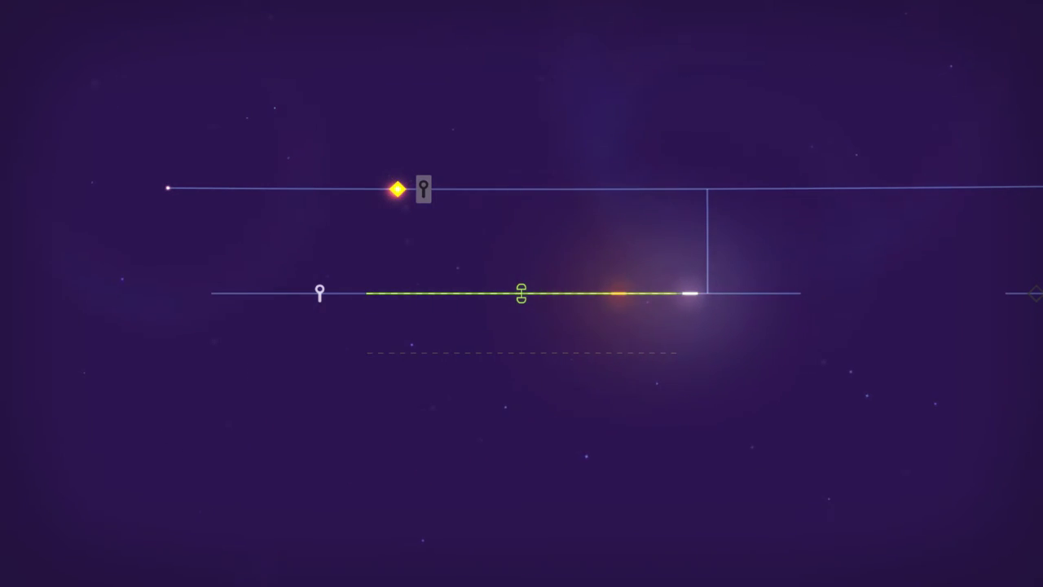
{"action": "key", "text": "Up"}
{"action": "key", "text": "Down"}
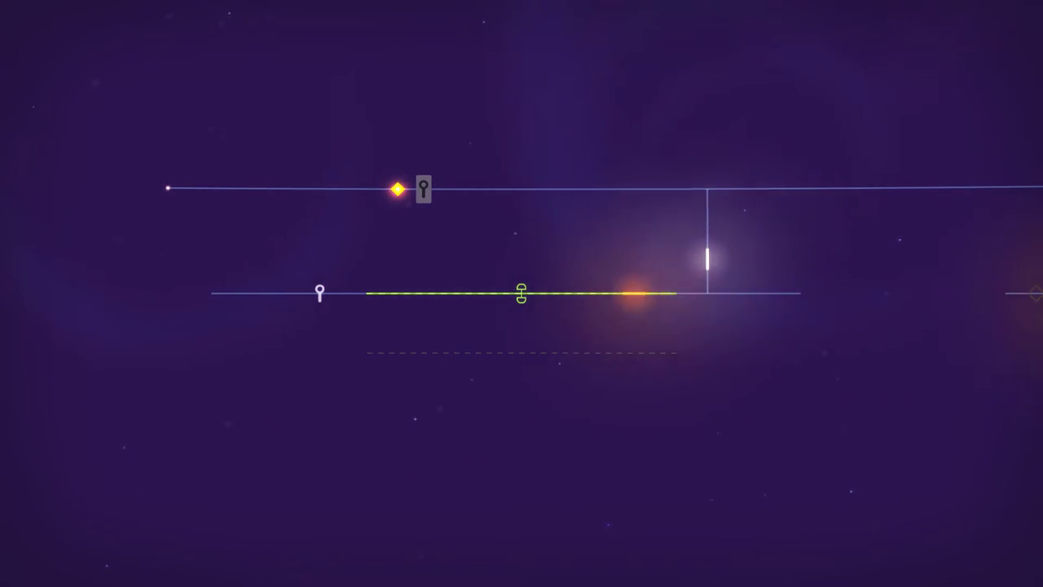
{"action": "key", "text": "Left"}
{"action": "key", "text": "Down"}
{"action": "key", "text": "Up"}
{"action": "key", "text": "Left"}
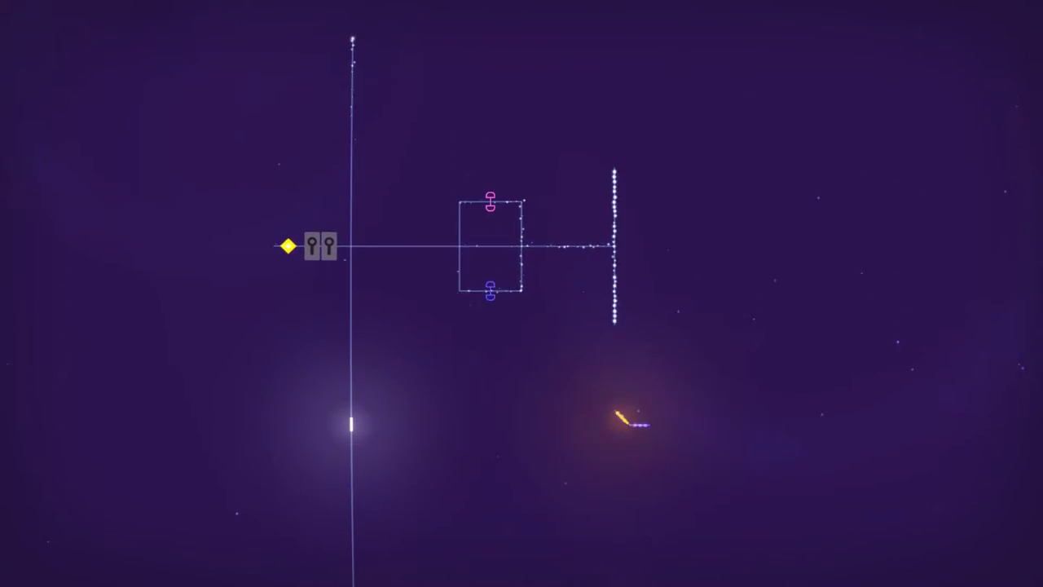
{"action": "key", "text": "Up"}
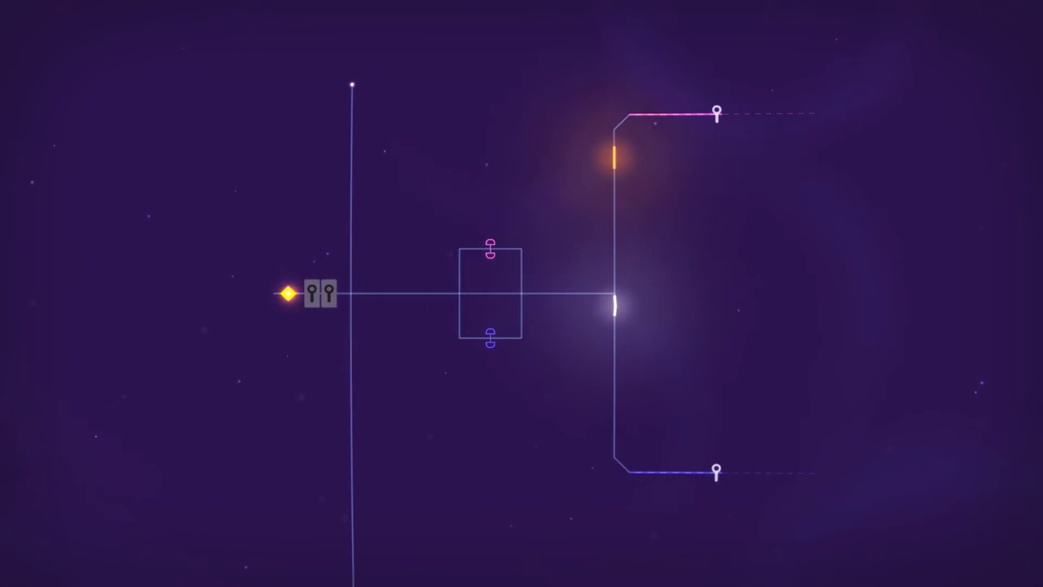
Step: Collect the pink key while dodging orange light, then edge through the box toward the right junction
{"action": "key", "text": "Left"}
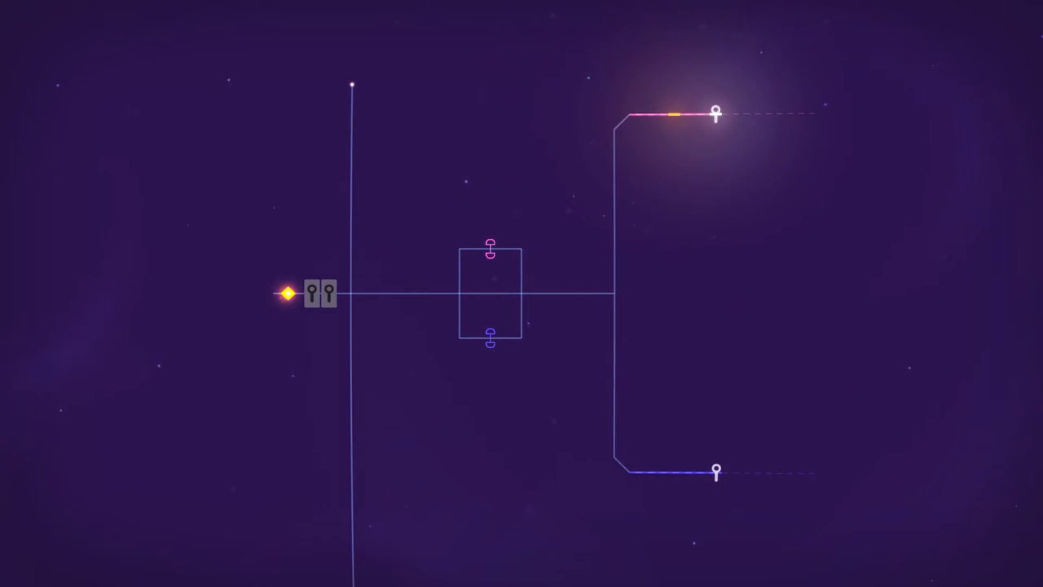
{"action": "key", "text": "Left"}
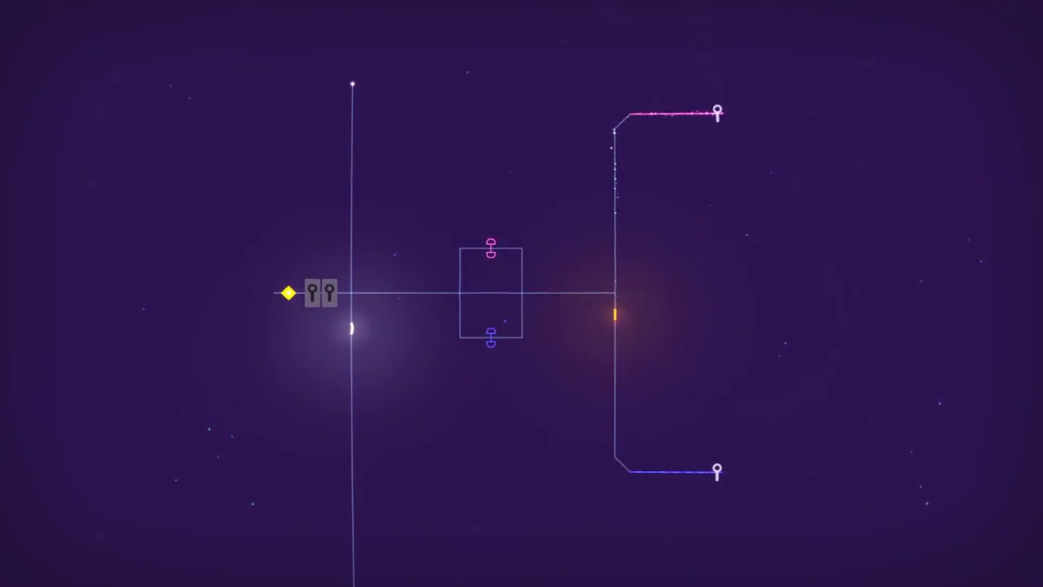
{"action": "key", "text": "Right"}
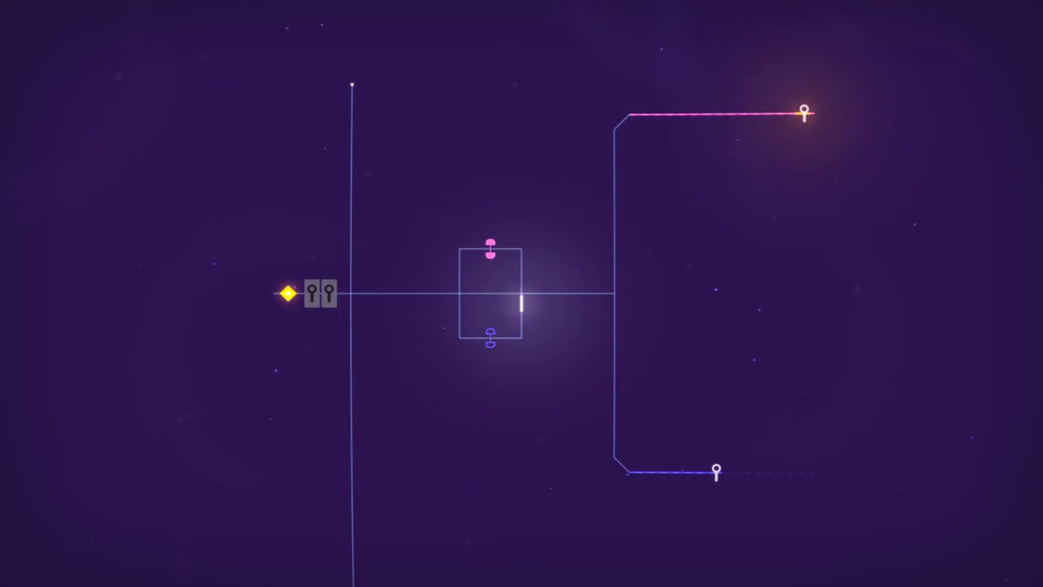
{"action": "key", "text": "Right"}
{"action": "key", "text": "Left"}
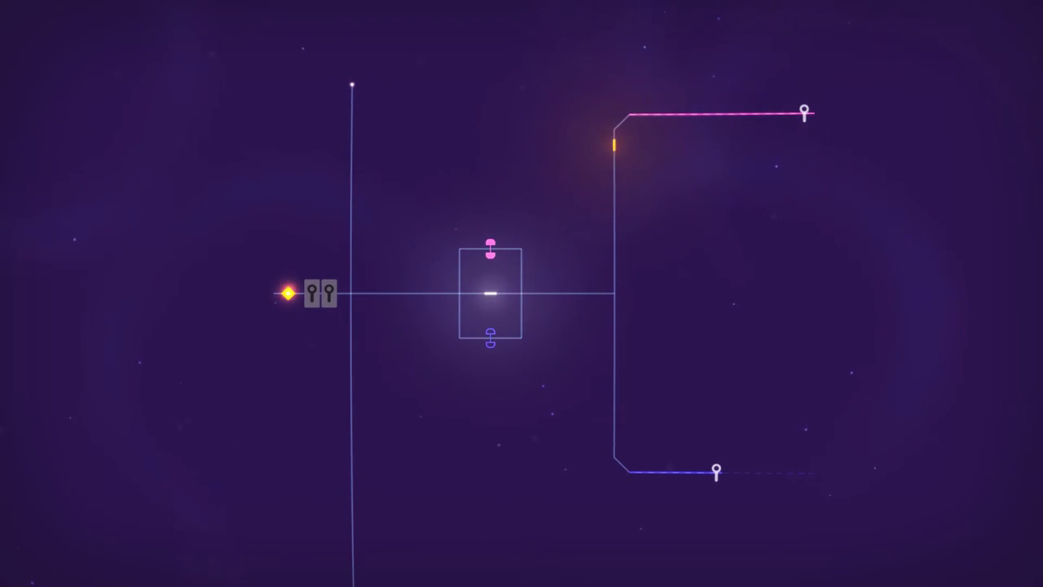
{"action": "key", "text": "Right"}
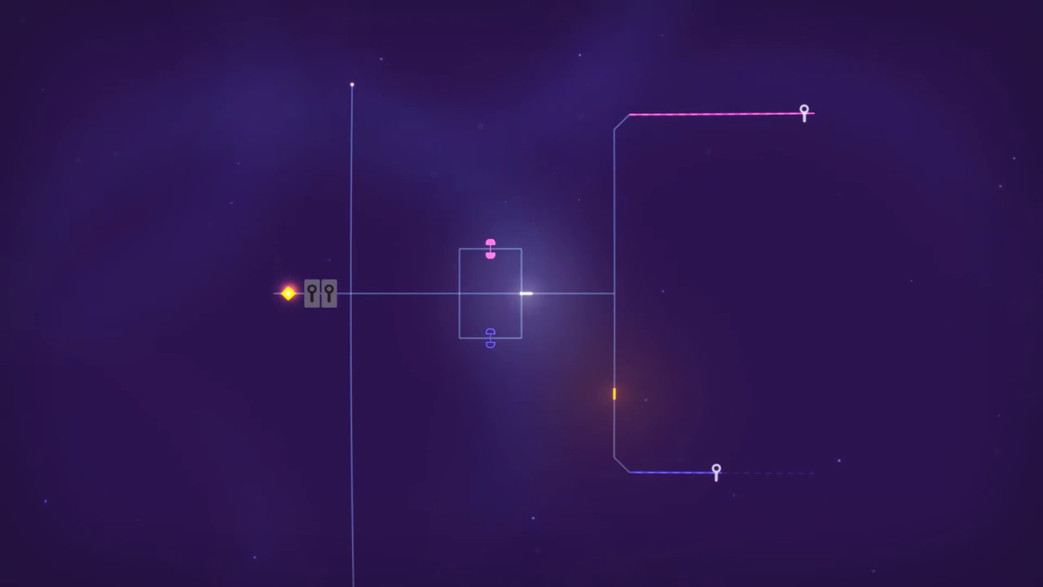
{"action": "key", "text": "Right"}
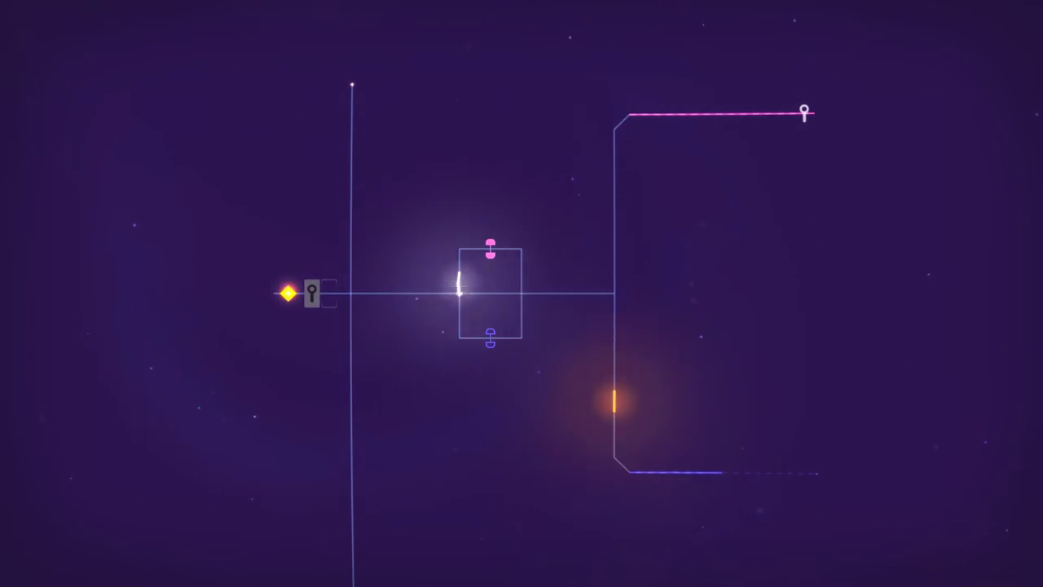
Step: Take the light up the right vertical line to collect the key on the pink rail
{"action": "key", "text": "Down"}
{"action": "key", "text": "Right"}
{"action": "key", "text": "Right"}
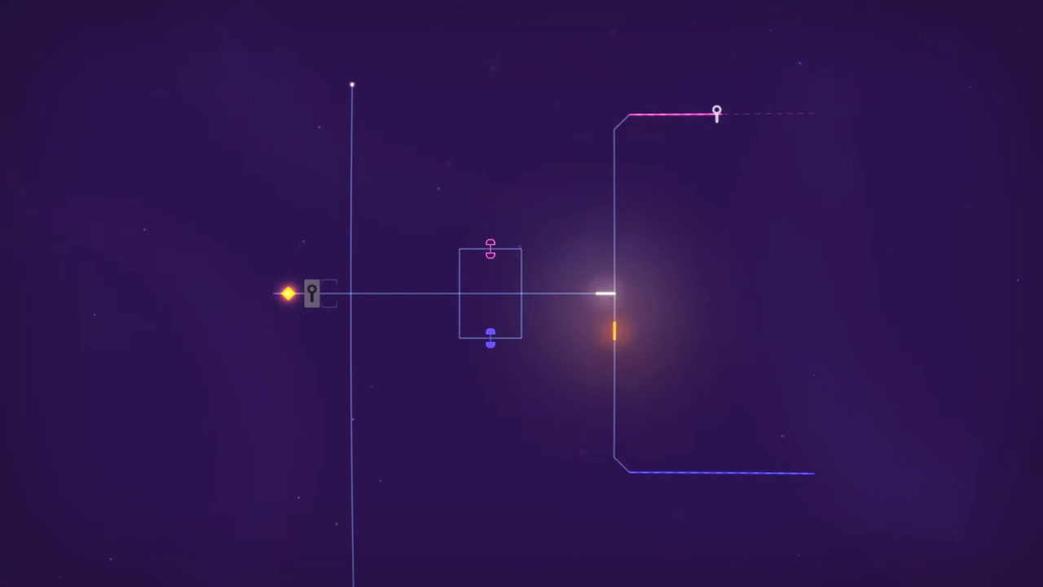
{"action": "key", "text": "Up"}
{"action": "key", "text": "Up"}
{"action": "key", "text": "Right"}
{"action": "key", "text": "Left"}
{"action": "key", "text": "Down"}
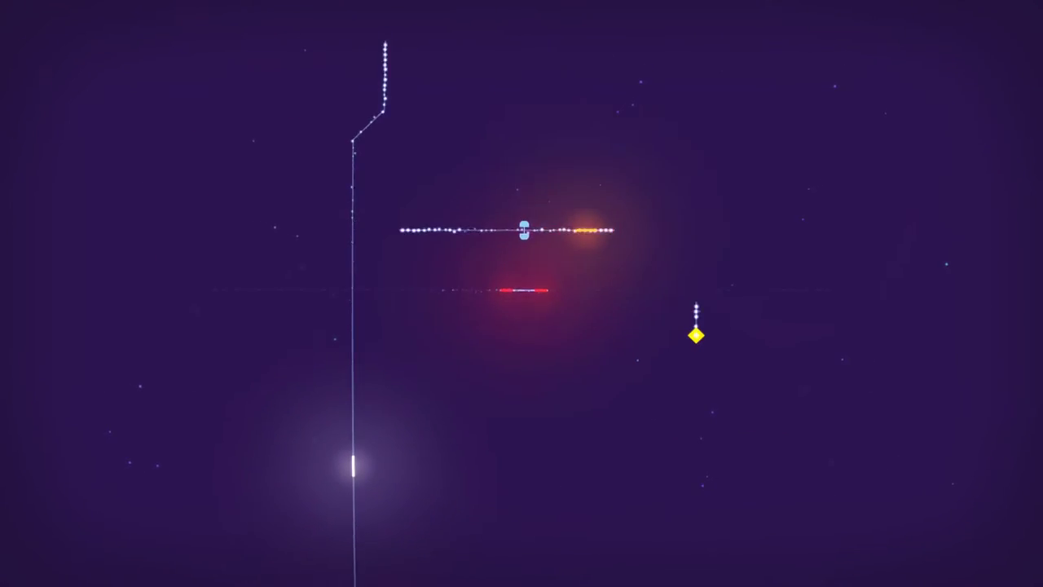
Step: Climb past the blue-line intersection, then decline Sticky Keys and restore Linelight full screen
{"action": "key", "text": "Up"}
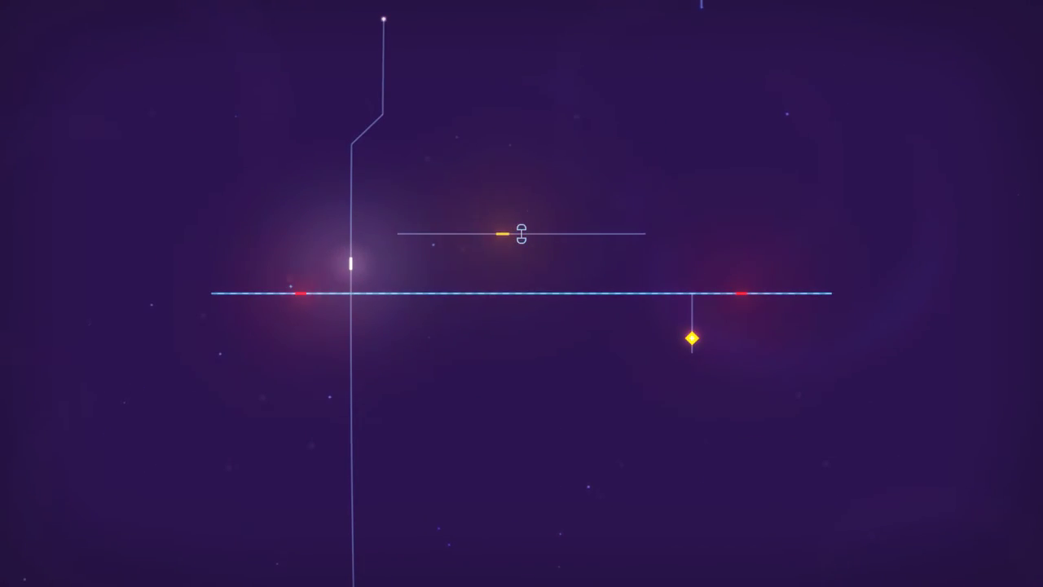
{"action": "key", "text": "Right"}
{"action": "key", "text": "Up"}
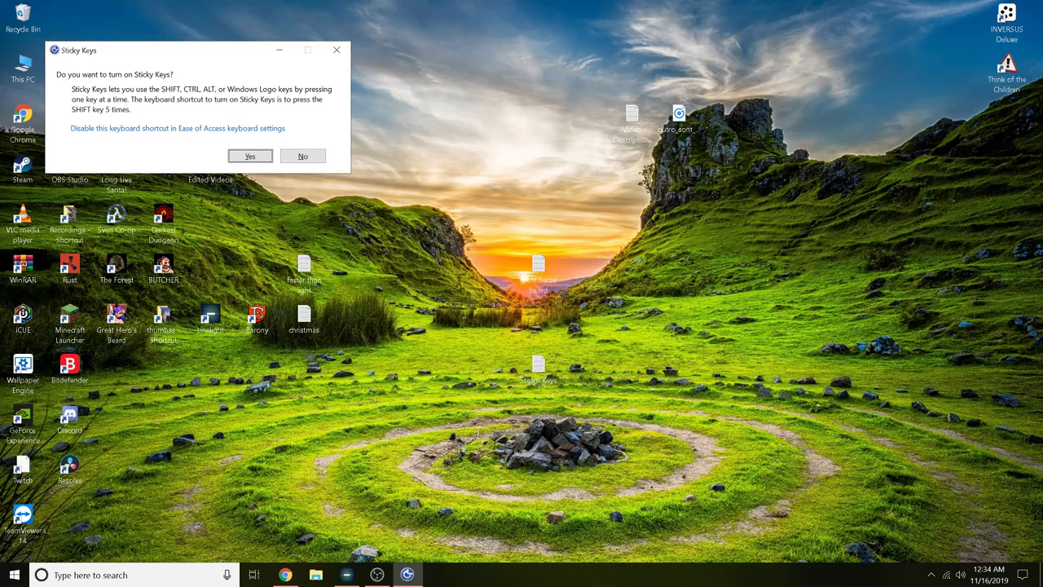
{"action": "left_click", "coordinate": [310, 155]}
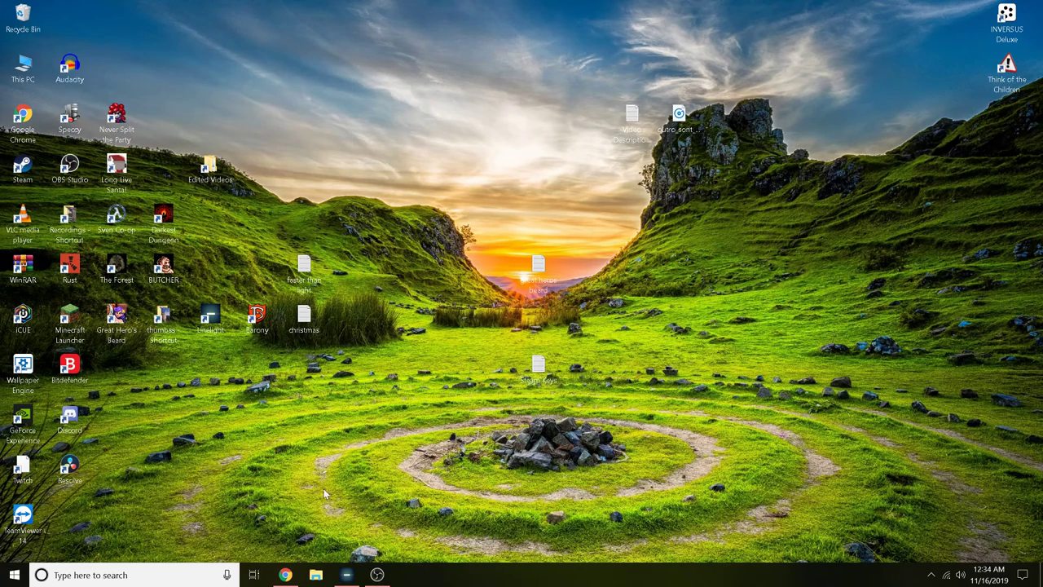
{"action": "left_click", "coordinate": [346, 572]}
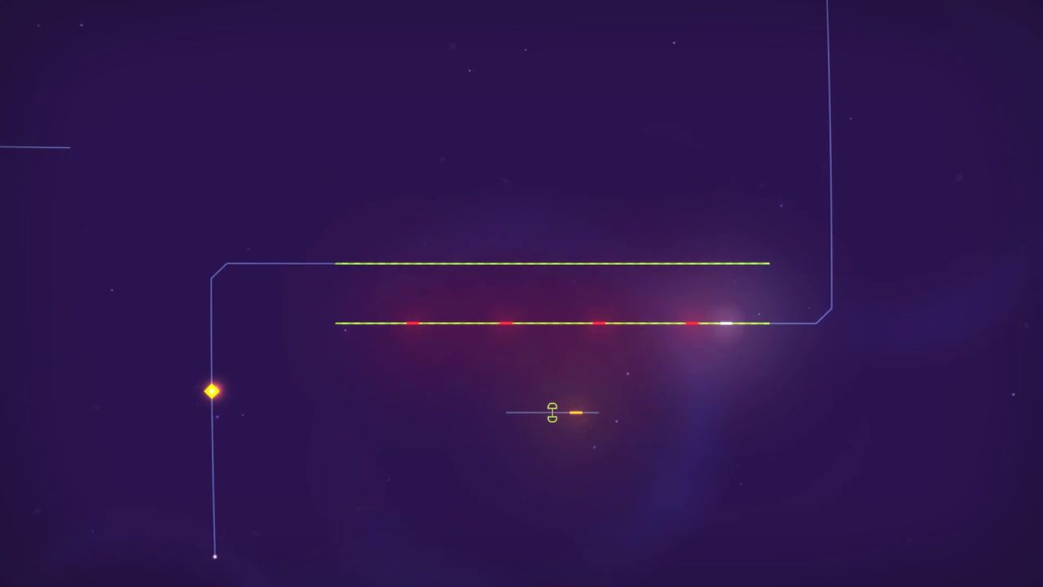
Step: Shift the green barriers with the switch, then drop to the desktop and decline Sticky Keys
{"action": "key", "text": "Up"}
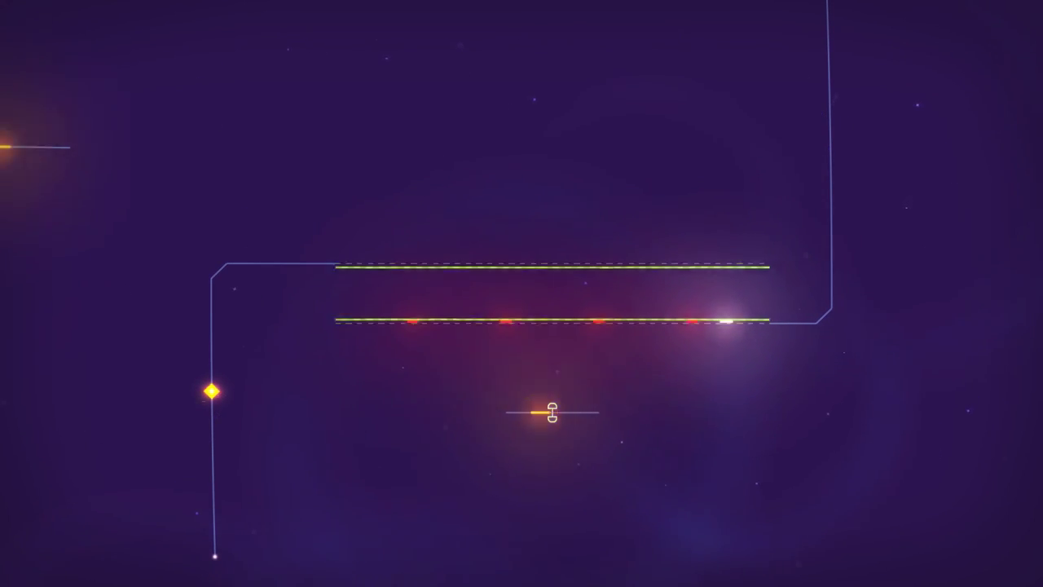
{"action": "key", "text": "shift"}
{"action": "key", "text": "shift"}
{"action": "key", "text": "shift"}
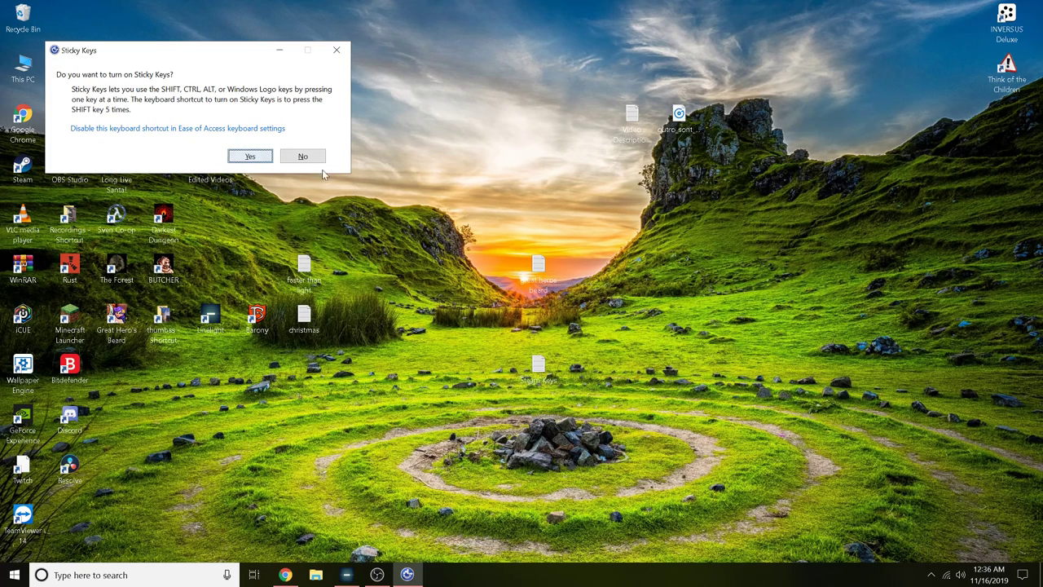
{"action": "left_click", "coordinate": [320, 158]}
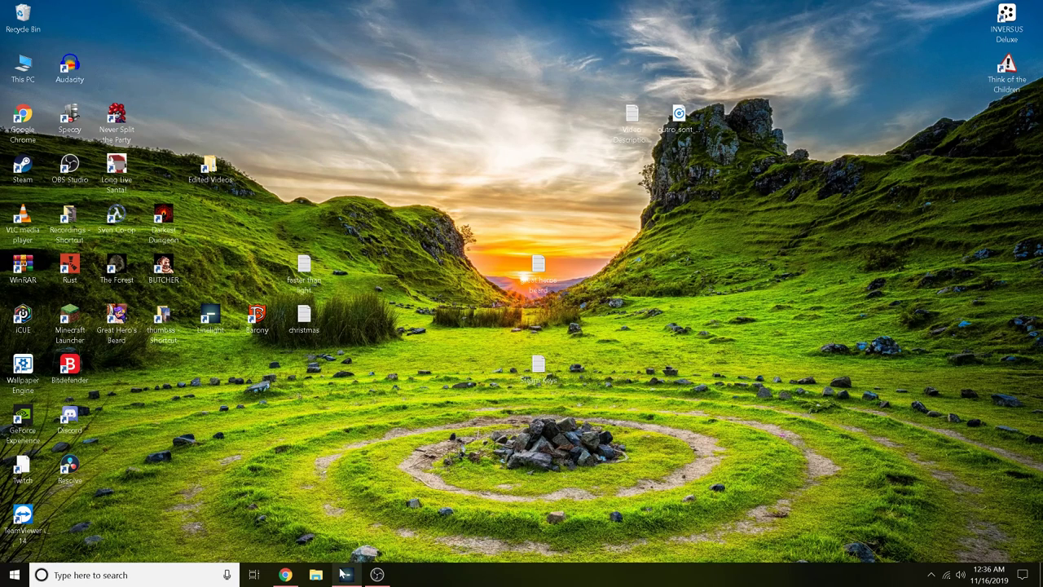